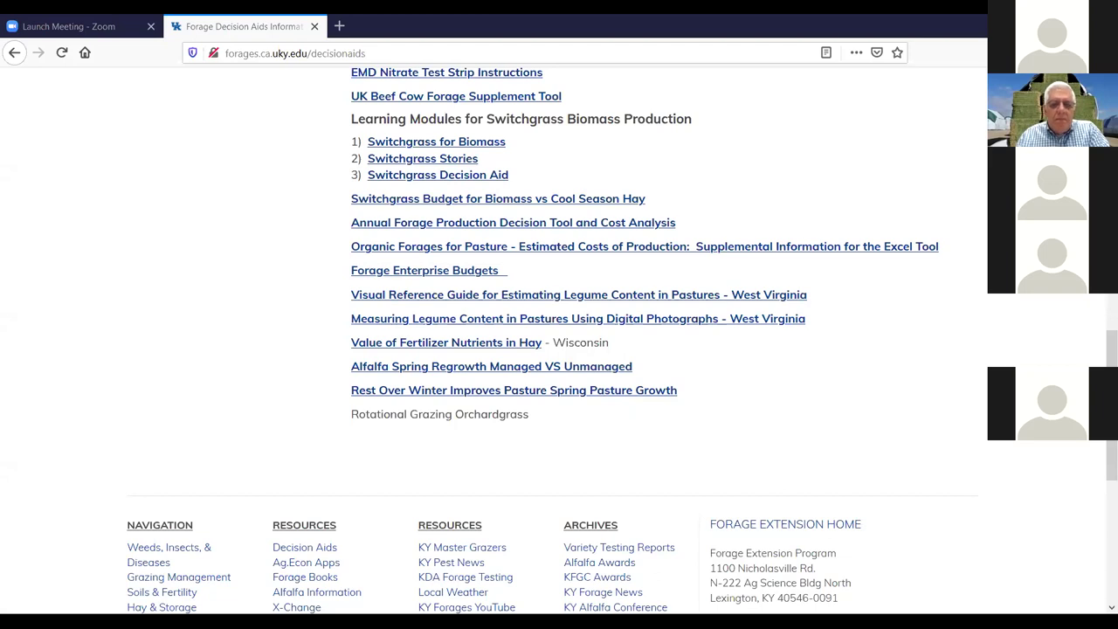
- Open the Forage Enterprise Budgets workbook from the decision aids page in Excel and enable its macros
{"action": "left_click", "coordinate": [438, 274]}
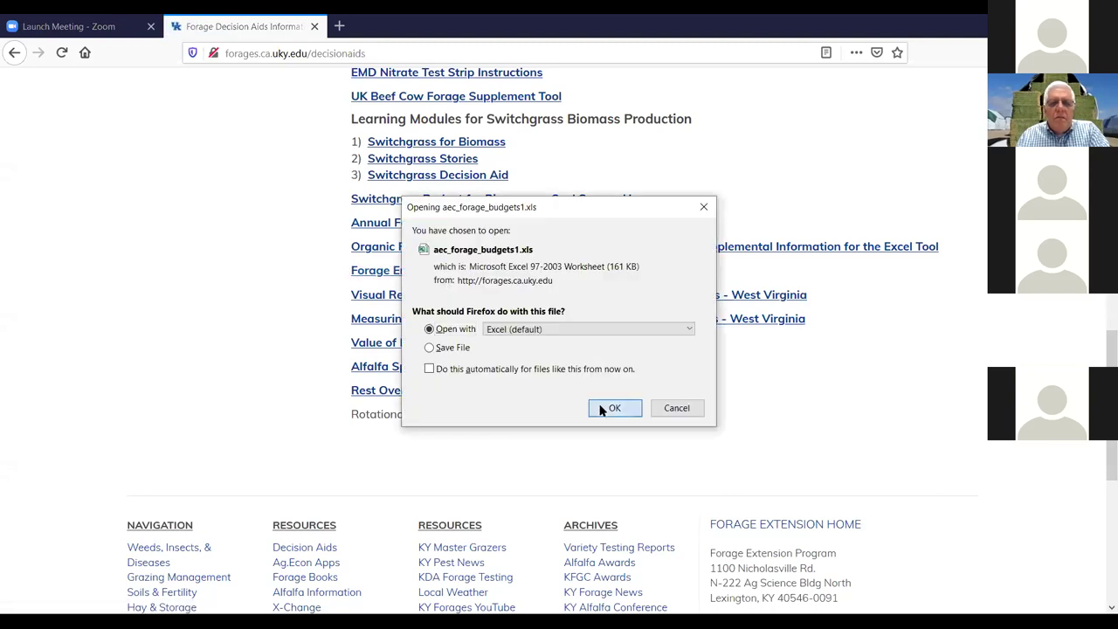
{"action": "left_click", "coordinate": [601, 411]}
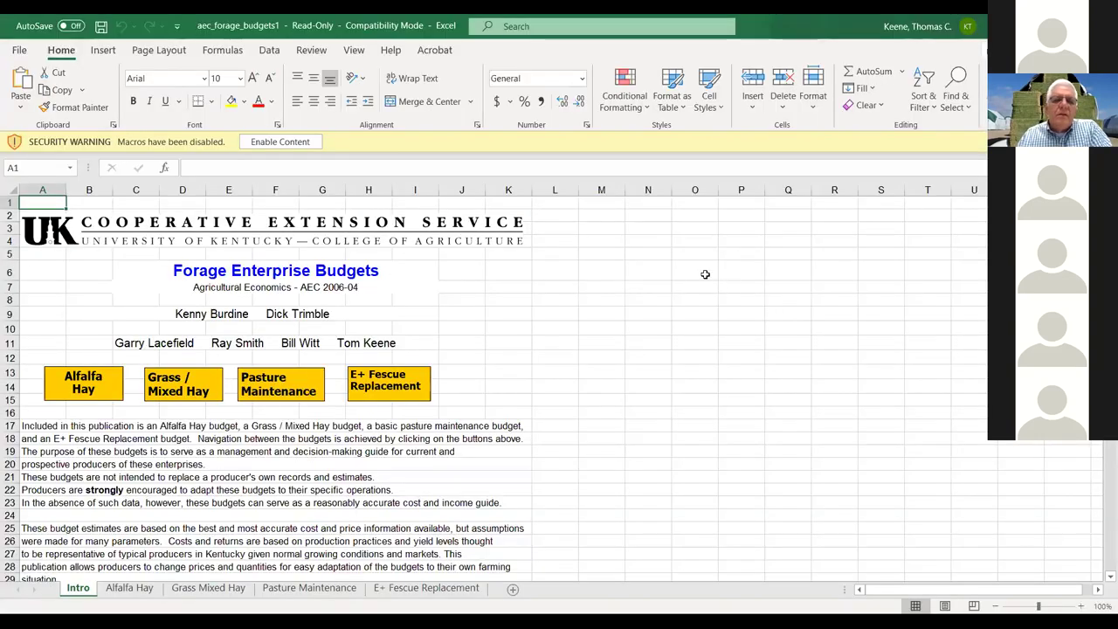
{"action": "left_click", "coordinate": [279, 141]}
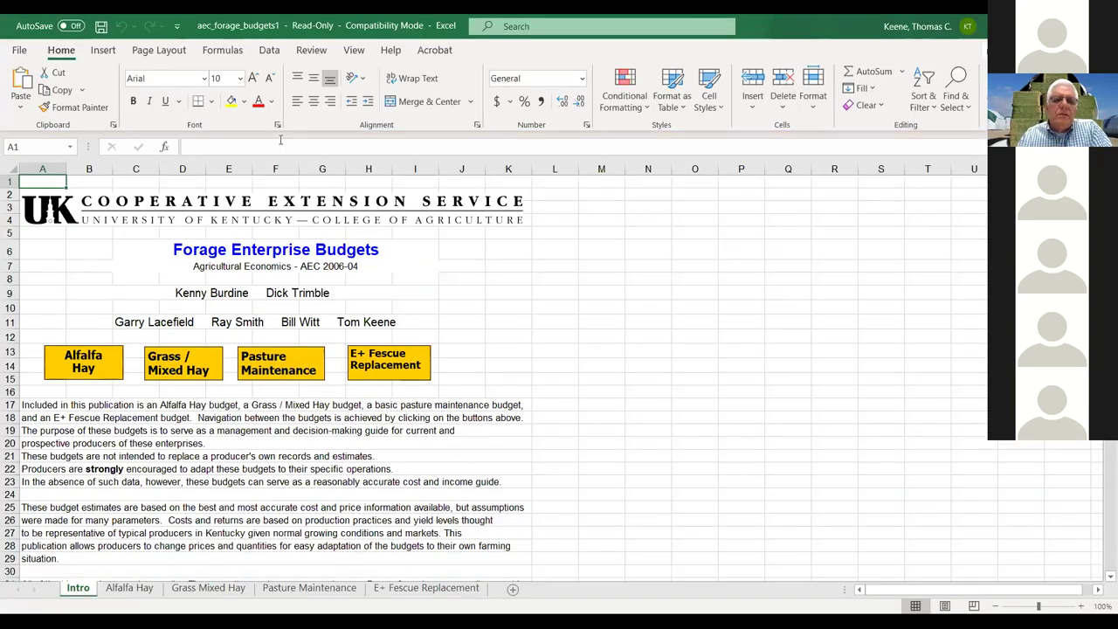
- Read the Intro sheet's notes on the purpose of the budgets, the input cells and the contact details
{"action": "scroll", "coordinate": [565, 319], "scroll_direction": "down", "scroll_amount": 4}
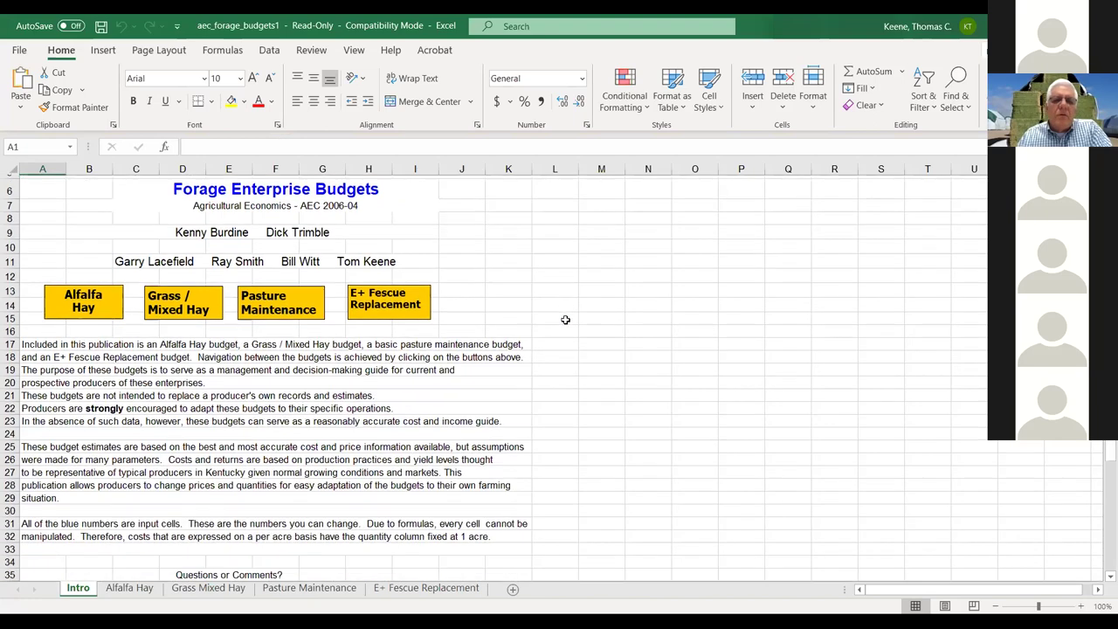
{"action": "scroll", "coordinate": [644, 325], "scroll_direction": "up", "scroll_amount": 2}
{"action": "scroll", "coordinate": [644, 325], "scroll_direction": "down", "scroll_amount": 2}
{"action": "scroll", "coordinate": [643, 328], "scroll_direction": "up", "scroll_amount": 1}
{"action": "scroll", "coordinate": [643, 328], "scroll_direction": "down", "scroll_amount": 2}
{"action": "scroll", "coordinate": [643, 327], "scroll_direction": "down", "scroll_amount": 4}
{"action": "scroll", "coordinate": [643, 328], "scroll_direction": "up", "scroll_amount": 1}
{"action": "scroll", "coordinate": [644, 325], "scroll_direction": "up", "scroll_amount": 6}
{"action": "scroll", "coordinate": [644, 325], "scroll_direction": "down", "scroll_amount": 2}
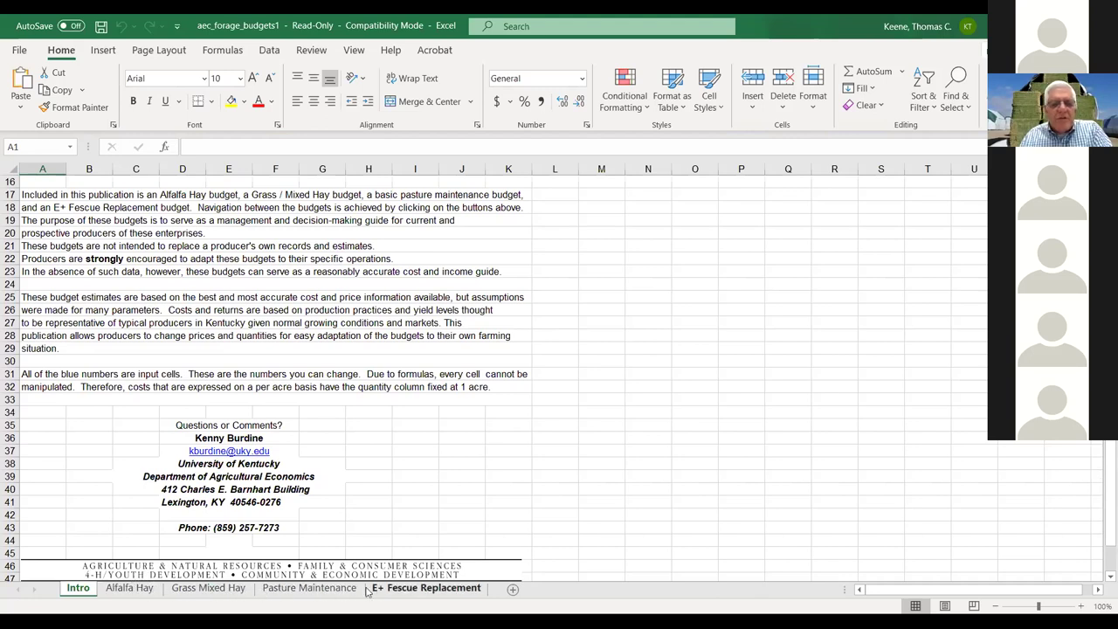
- Set the total acres in the enterprise to 100 on the Alfalfa Hay sheet
{"action": "left_click", "coordinate": [131, 588]}
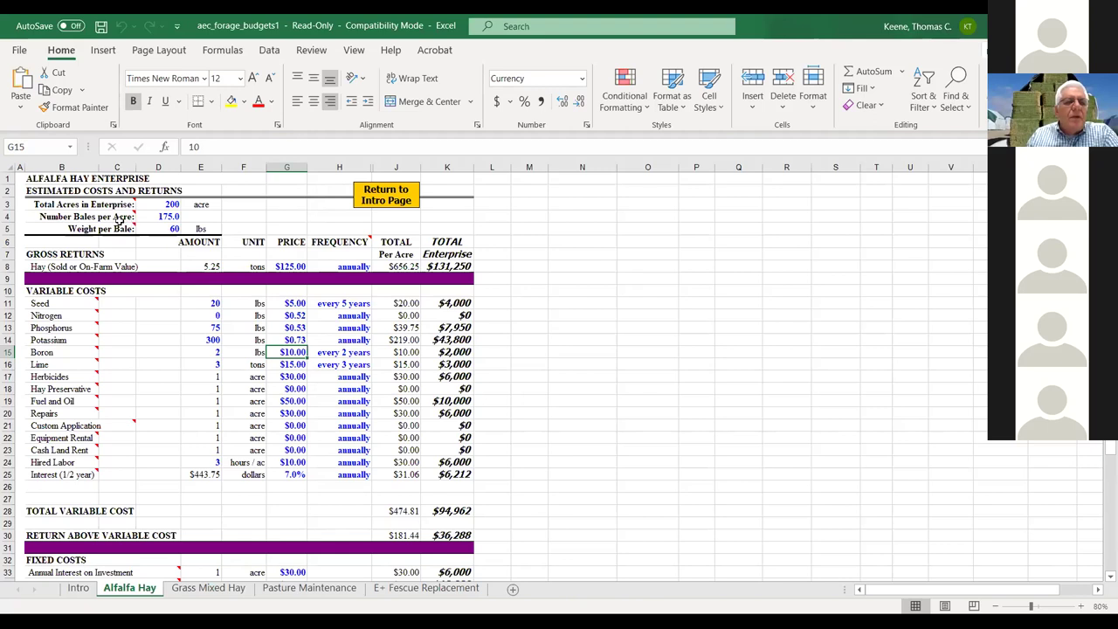
{"action": "mouse_move", "coordinate": [122, 220]}
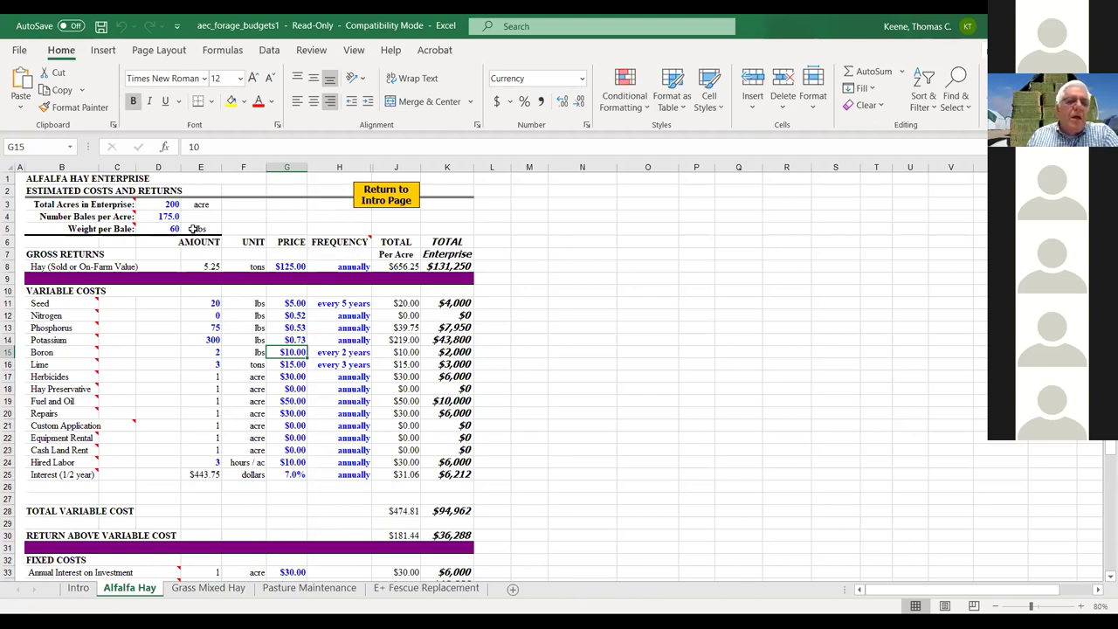
{"action": "mouse_move", "coordinate": [84, 207]}
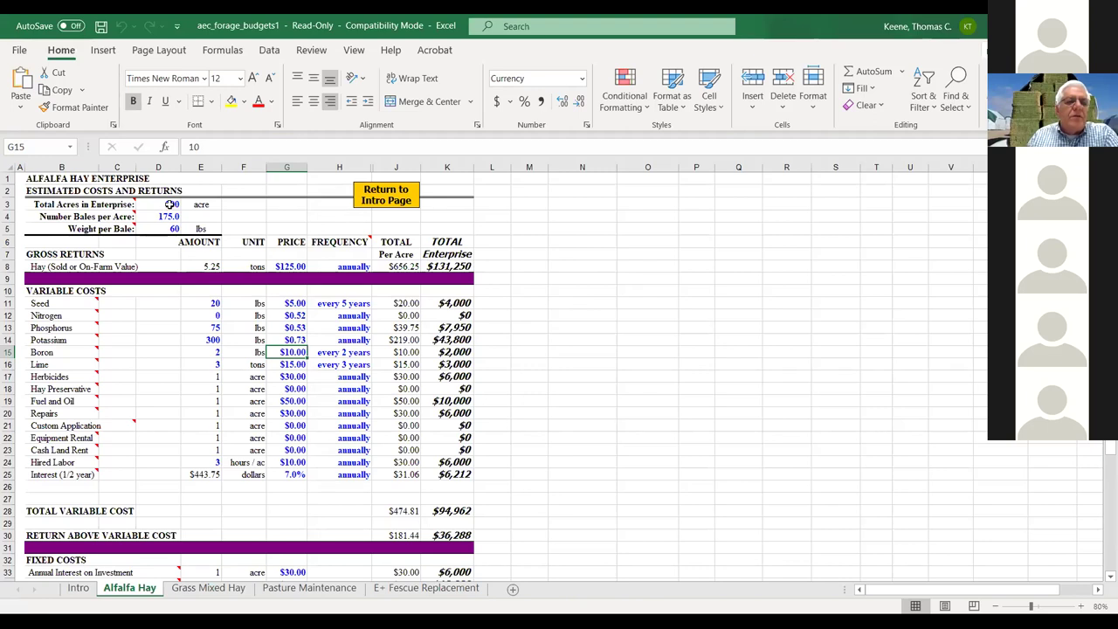
{"action": "left_click", "coordinate": [171, 206]}
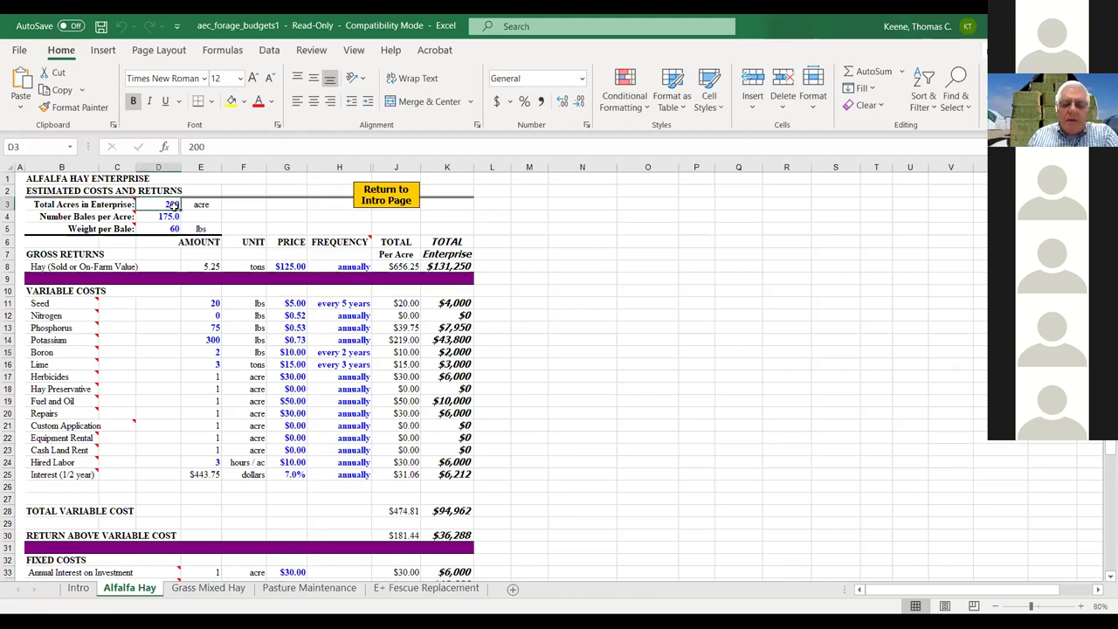
{"action": "type", "text": "100"}
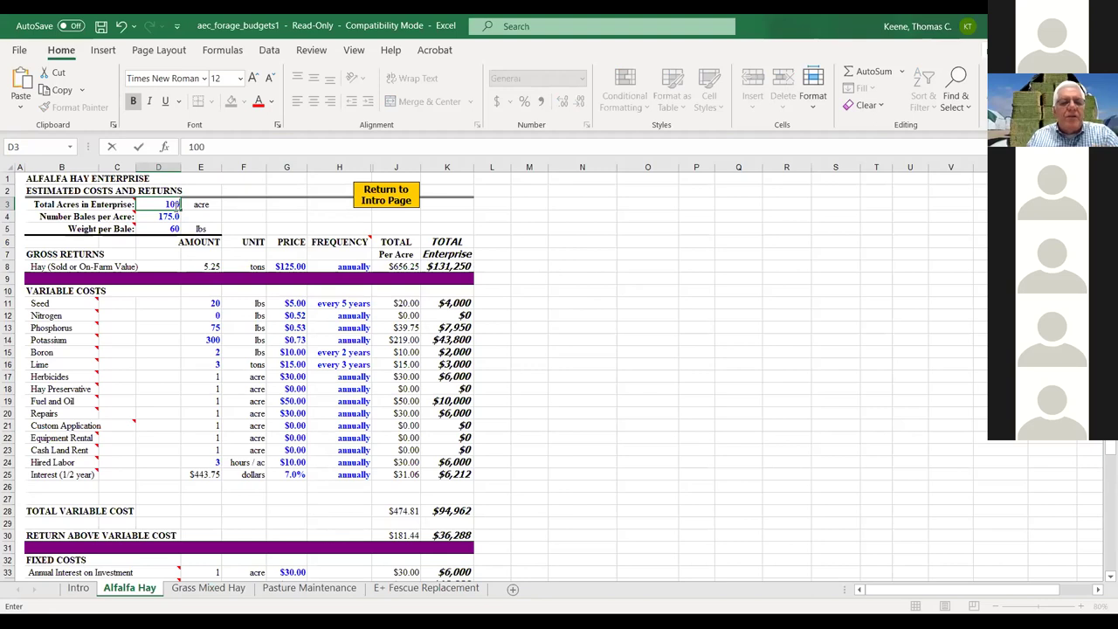
{"action": "left_click", "coordinate": [155, 305]}
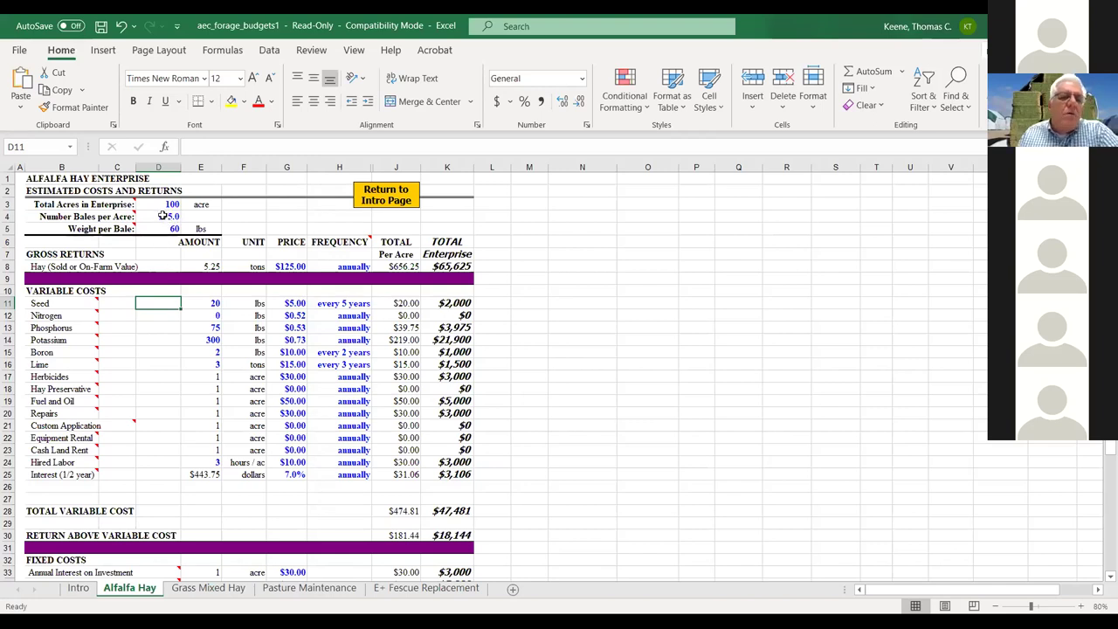
- Set the number of bales per acre to 200 in the alfalfa hay budget
{"action": "key", "text": "Up"}
{"action": "key", "text": "Up"}
{"action": "key", "text": "Up"}
{"action": "key", "text": "Up"}
{"action": "key", "text": "Up"}
{"action": "key", "text": "Up"}
{"action": "key", "text": "Up"}
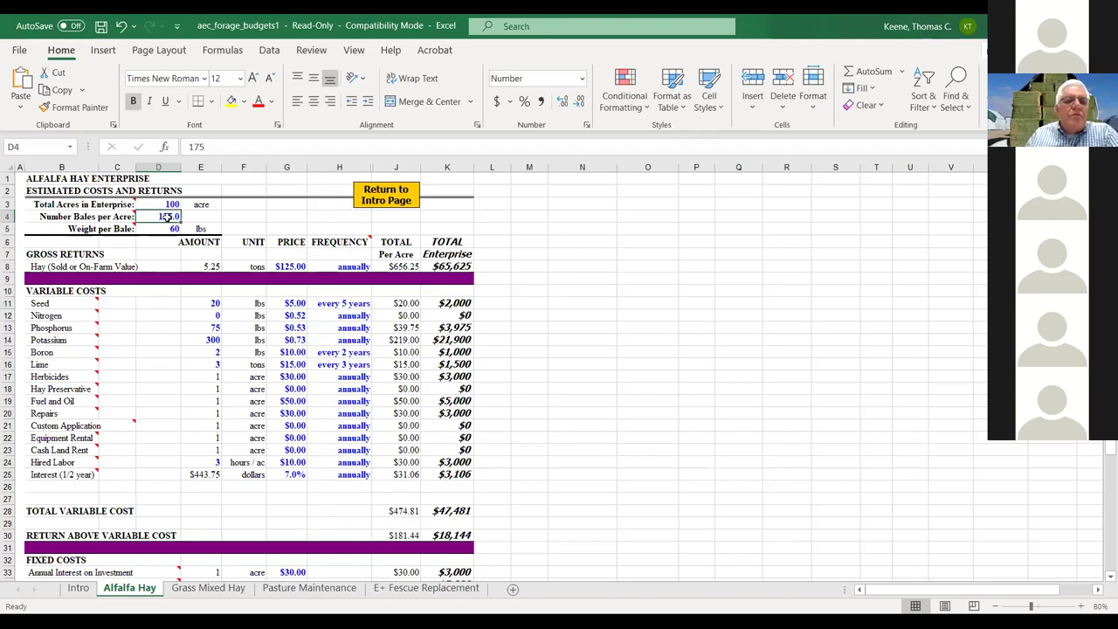
{"action": "type", "text": "200"}
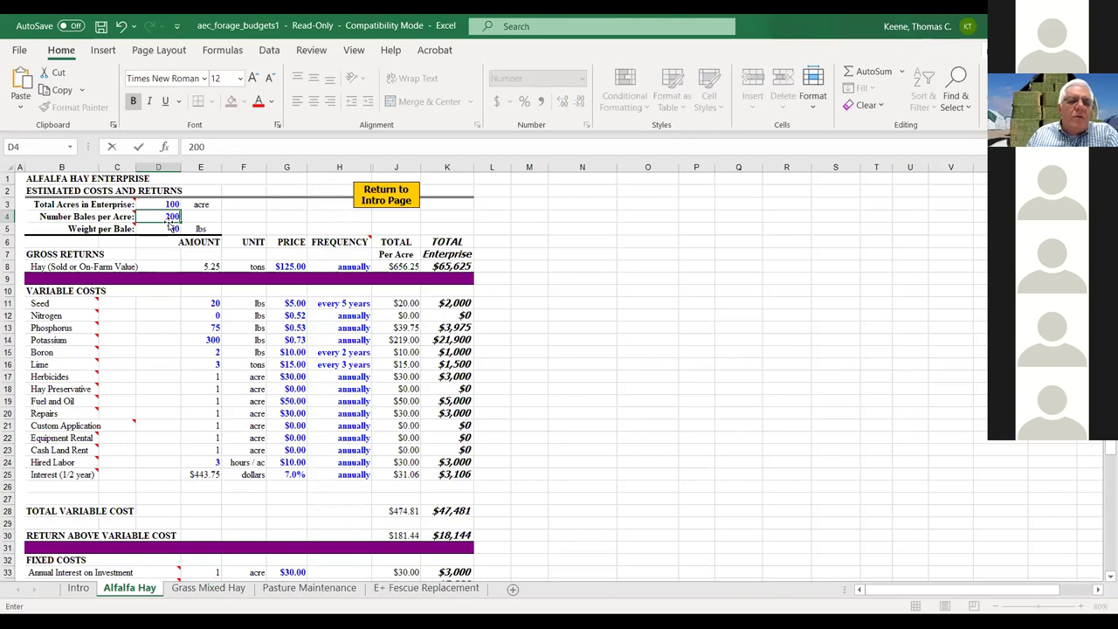
{"action": "left_click", "coordinate": [160, 243]}
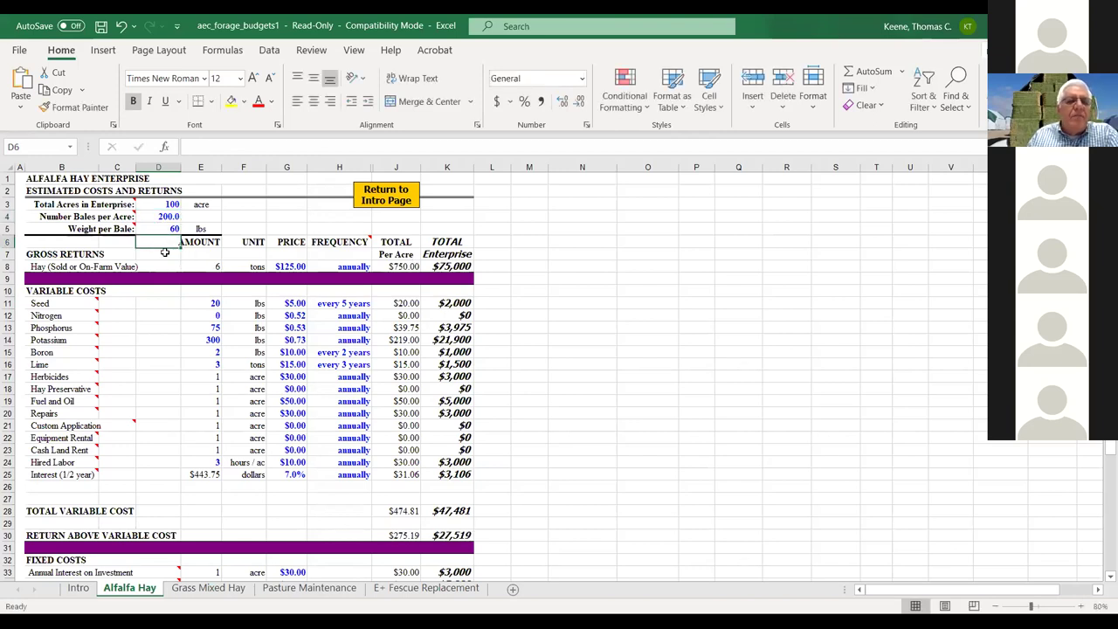
- Set the weight per bale to 50 lbs in the alfalfa hay budget
{"action": "left_click", "coordinate": [162, 228]}
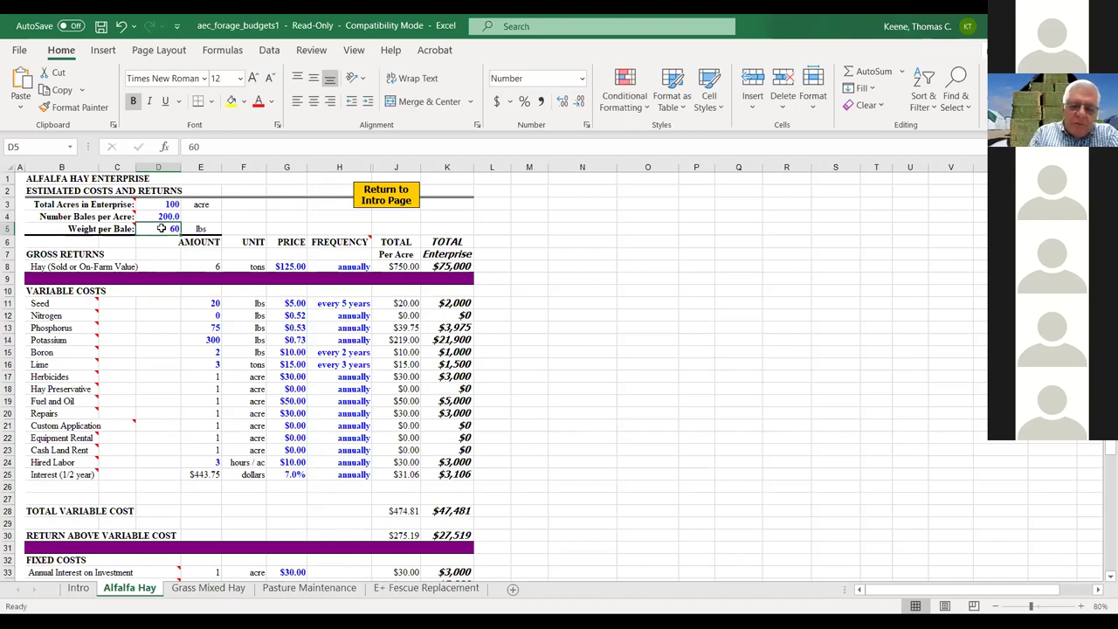
{"action": "type", "text": "50"}
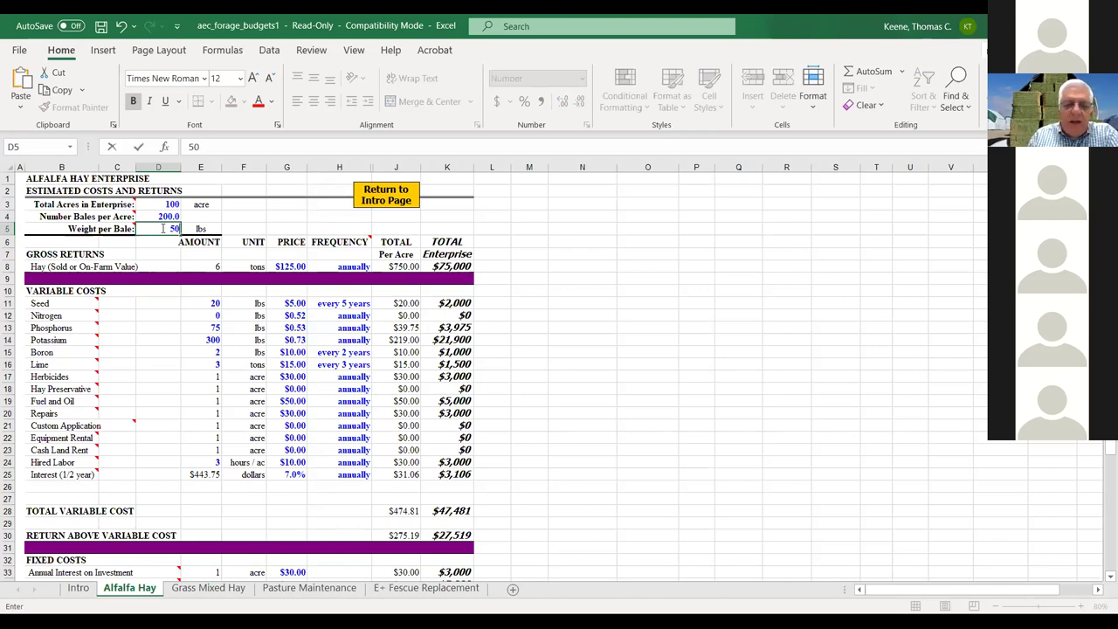
{"action": "left_click", "coordinate": [159, 305]}
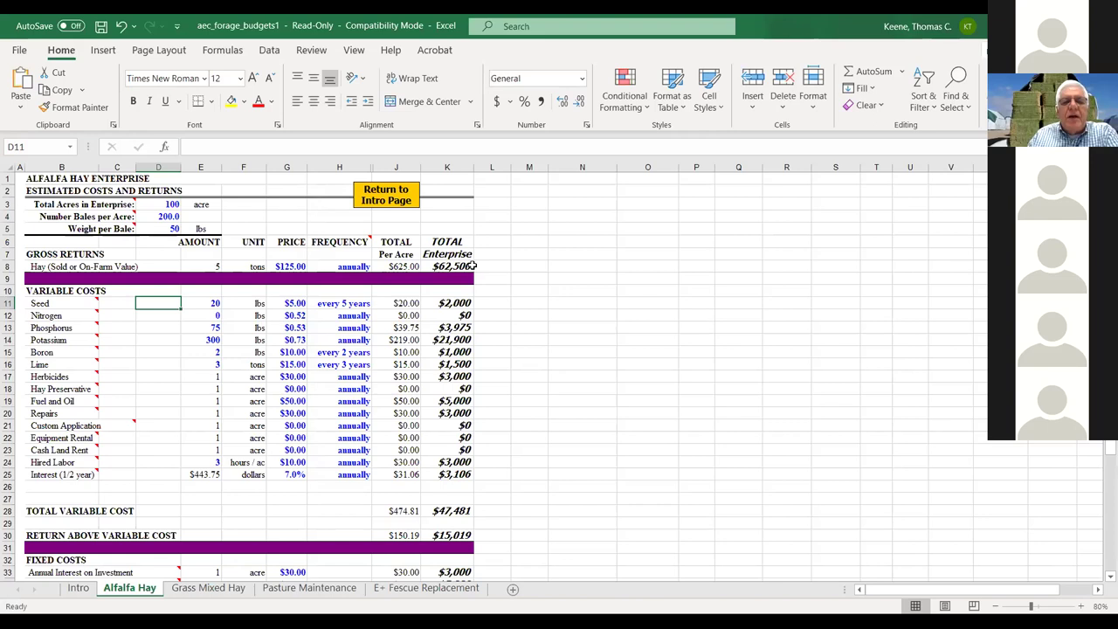
- Set the hay price under gross returns to $200 per ton
{"action": "left_click", "coordinate": [293, 266]}
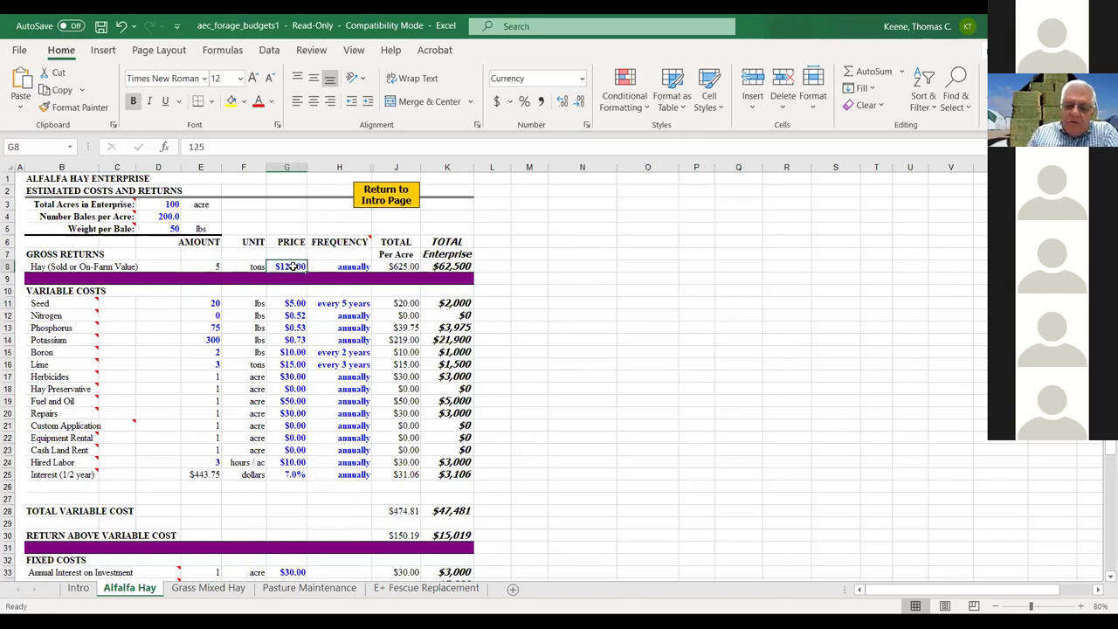
{"action": "type", "text": "2"}
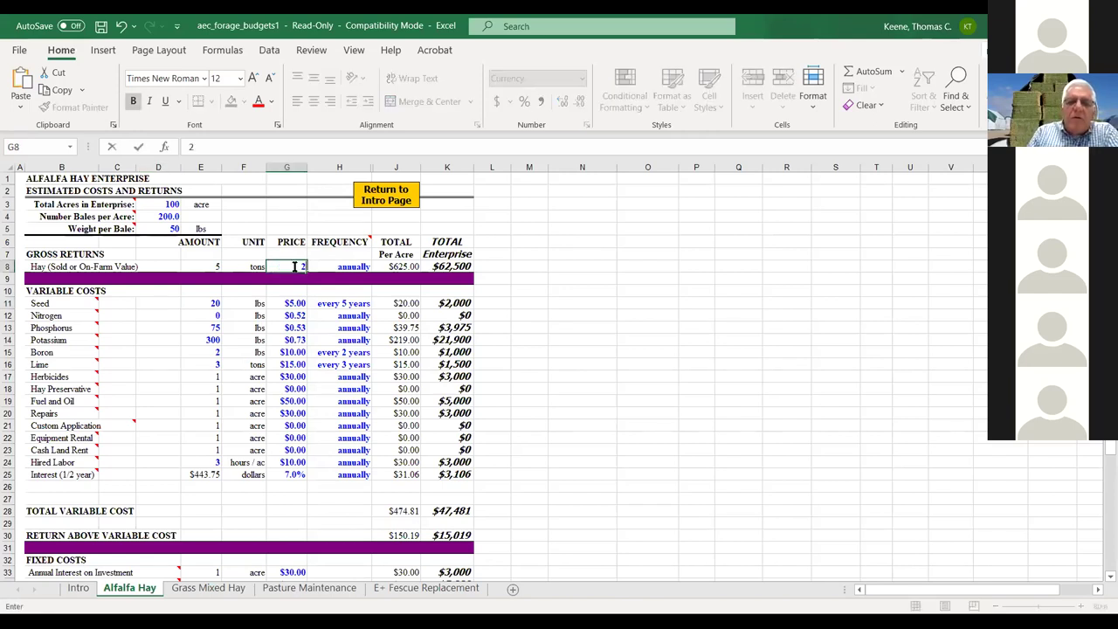
{"action": "type", "text": "00"}
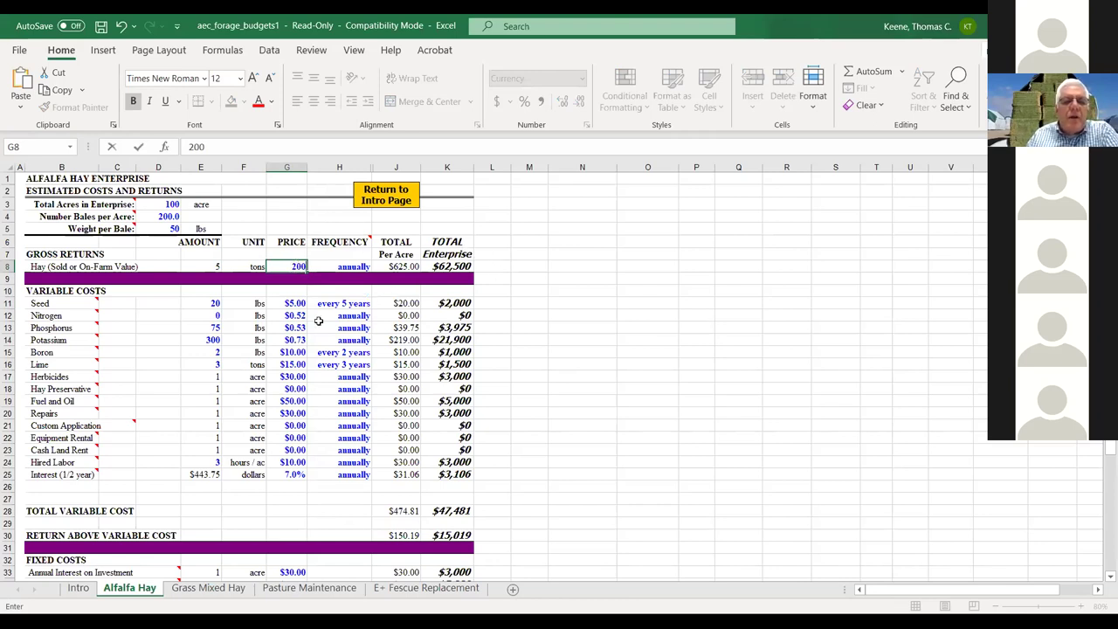
{"action": "left_click", "coordinate": [159, 328]}
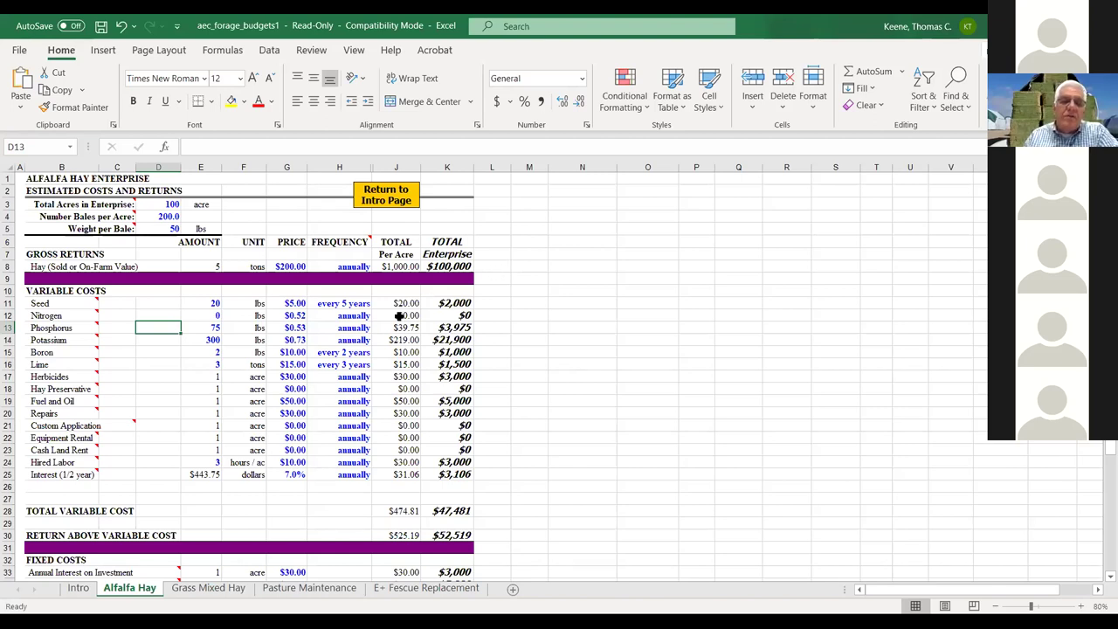
- Set the potassium amount under variable costs to 150 lbs
{"action": "scroll", "coordinate": [771, 332], "scroll_direction": "down", "scroll_amount": 1}
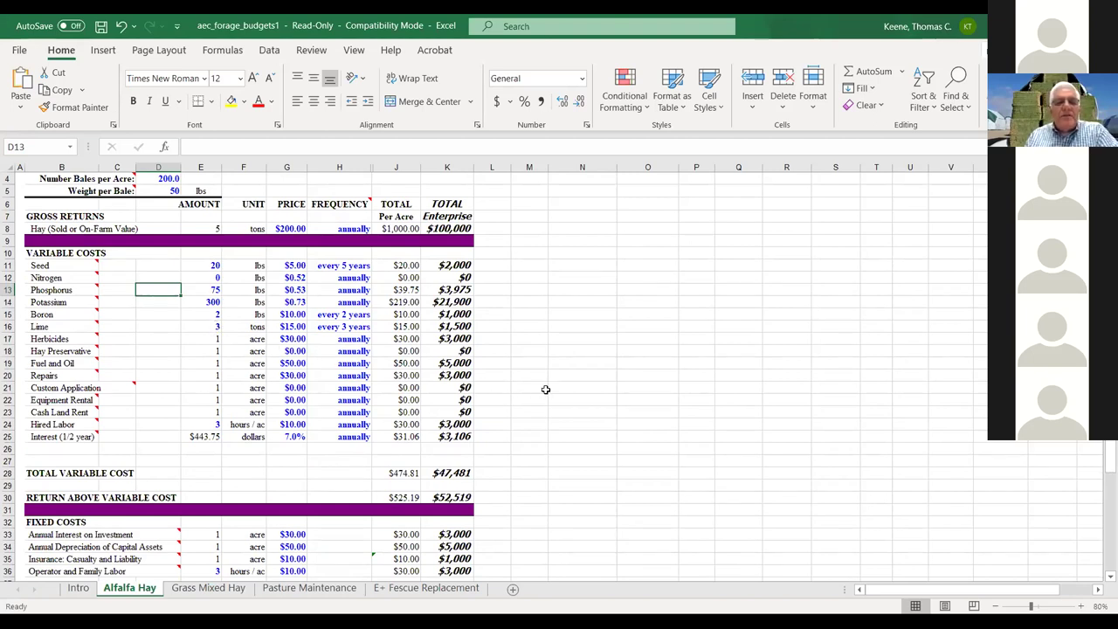
{"action": "left_click", "coordinate": [213, 302]}
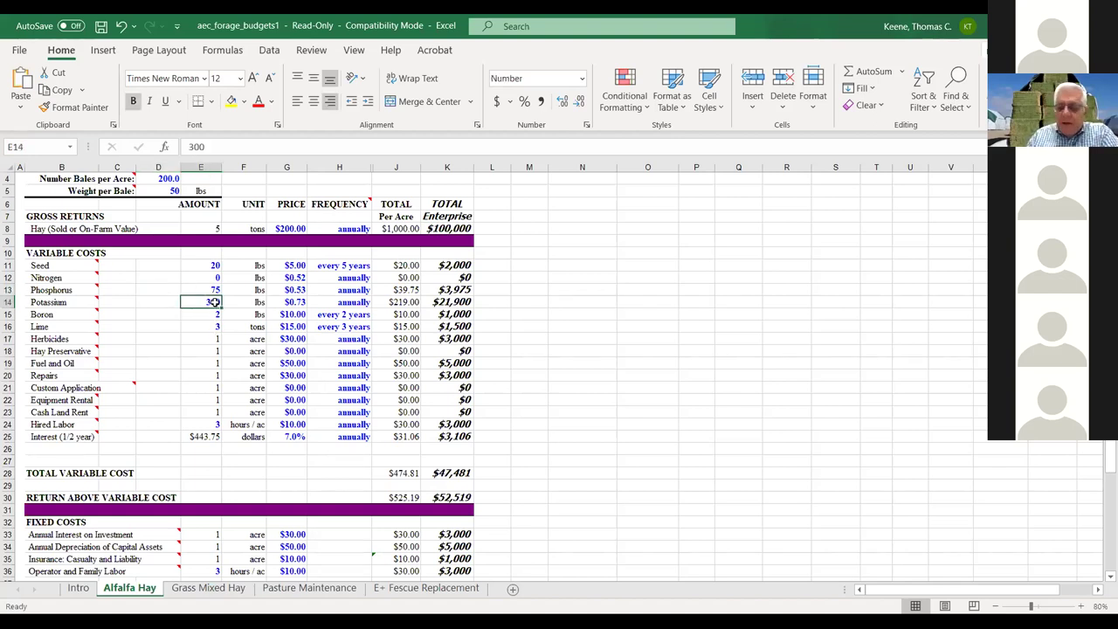
{"action": "type", "text": "1"}
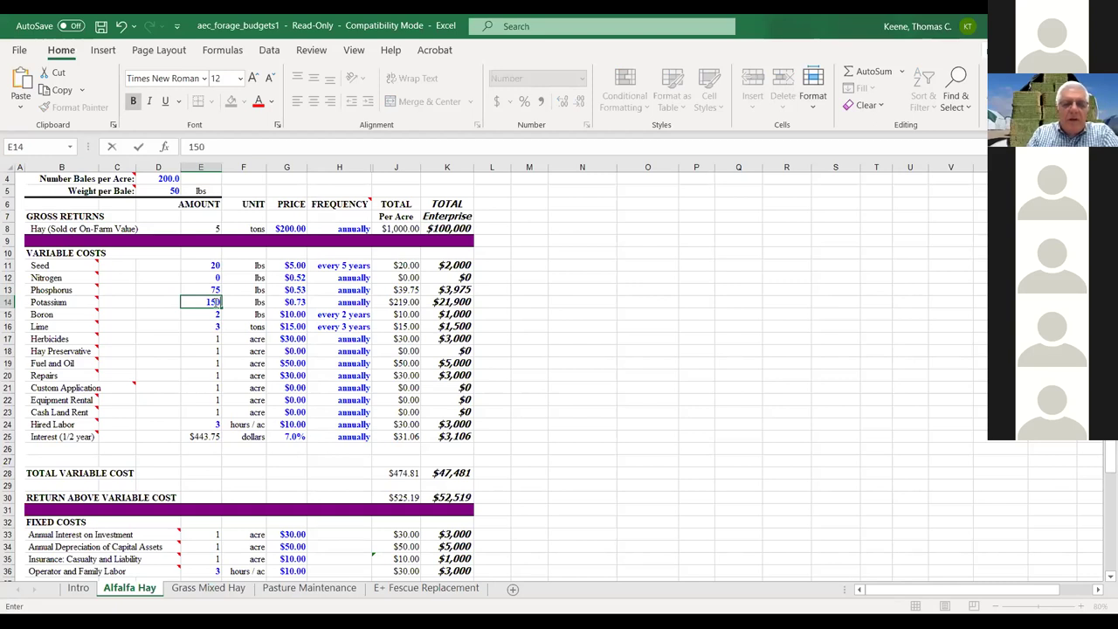
{"action": "type", "text": "50"}
{"action": "left_click", "coordinate": [202, 315]}
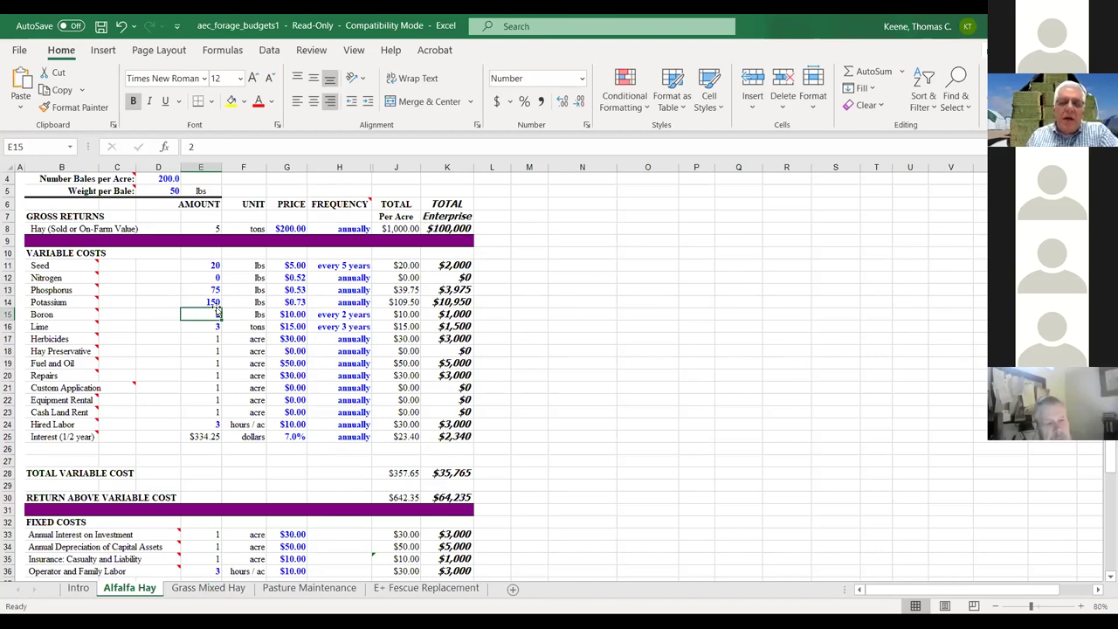
- Examine the alfalfa budget's fixed costs, return to land and management and break-even figures, and switch to the PowerPoint slideshow
{"action": "scroll", "coordinate": [512, 324], "scroll_direction": "down", "scroll_amount": 2}
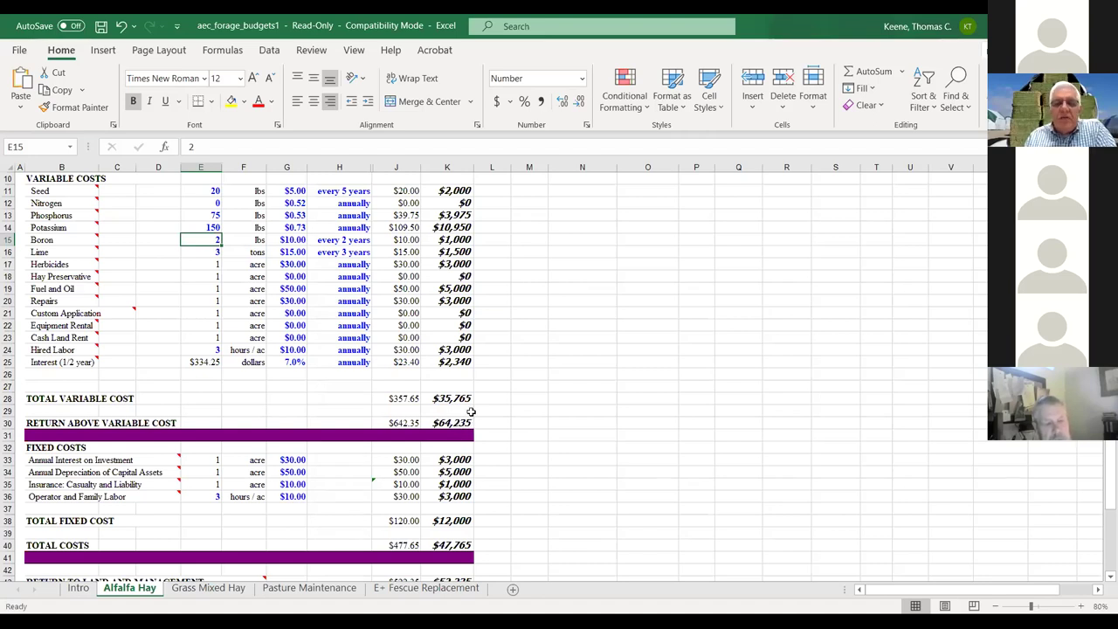
{"action": "scroll", "coordinate": [479, 416], "scroll_direction": "down", "scroll_amount": 2}
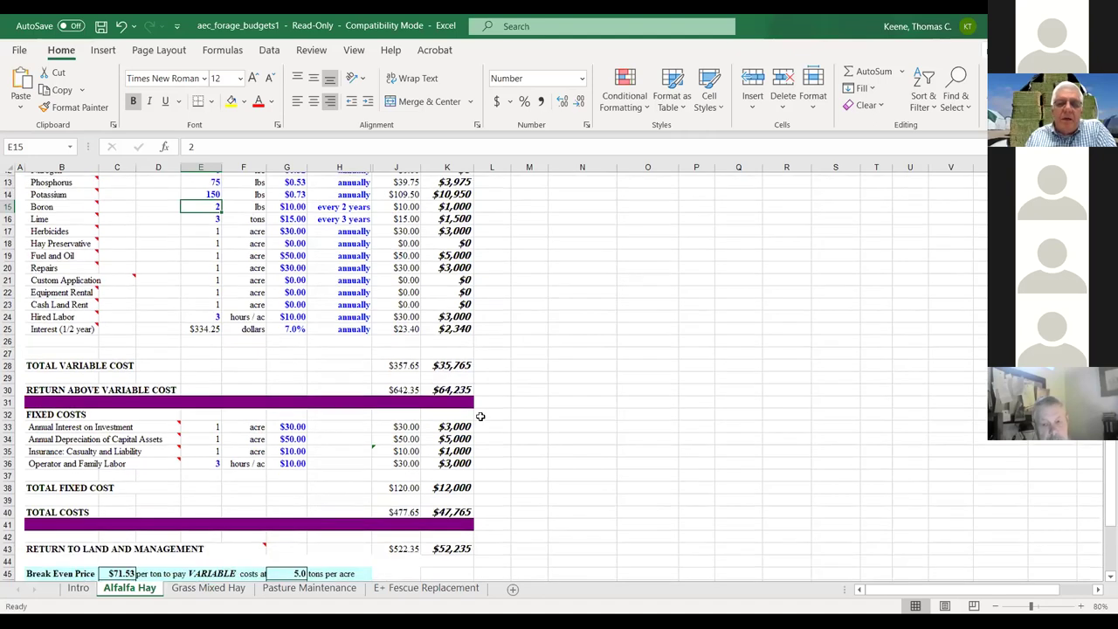
{"action": "scroll", "coordinate": [488, 417], "scroll_direction": "down", "scroll_amount": 1}
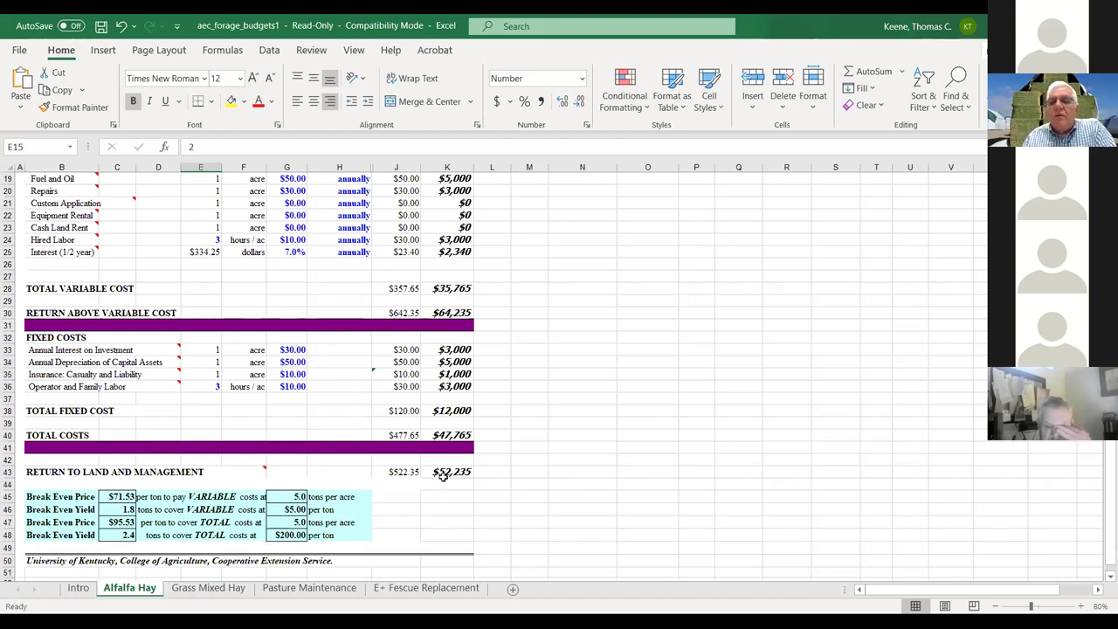
{"action": "scroll", "coordinate": [443, 476], "scroll_direction": "up", "scroll_amount": 4}
{"action": "scroll", "coordinate": [439, 476], "scroll_direction": "up", "scroll_amount": 3}
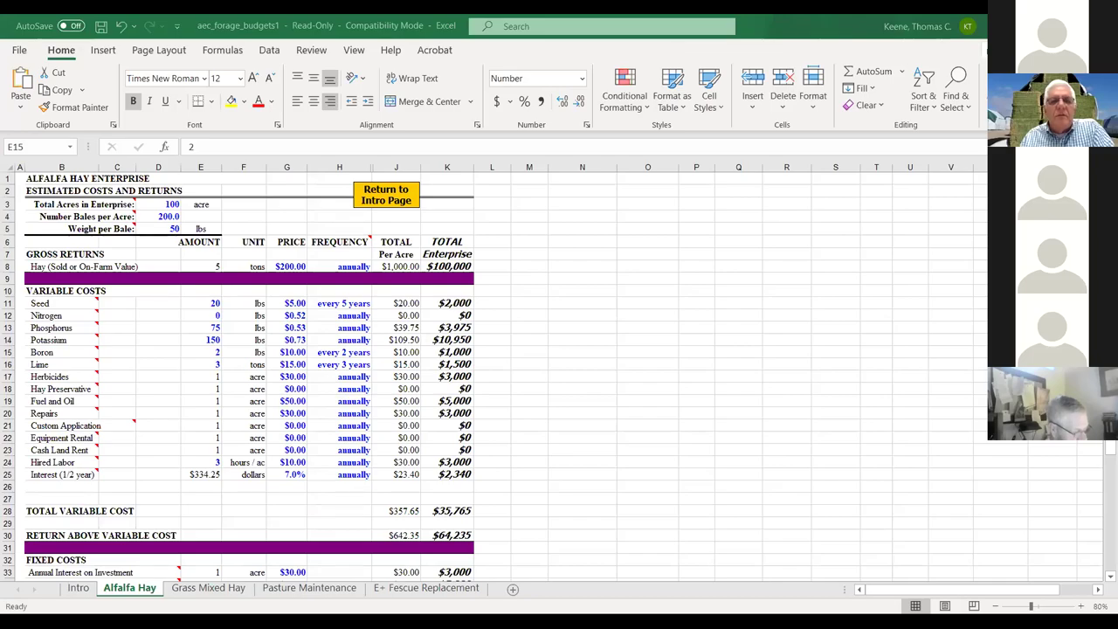
{"action": "key", "text": "alt+Tab"}
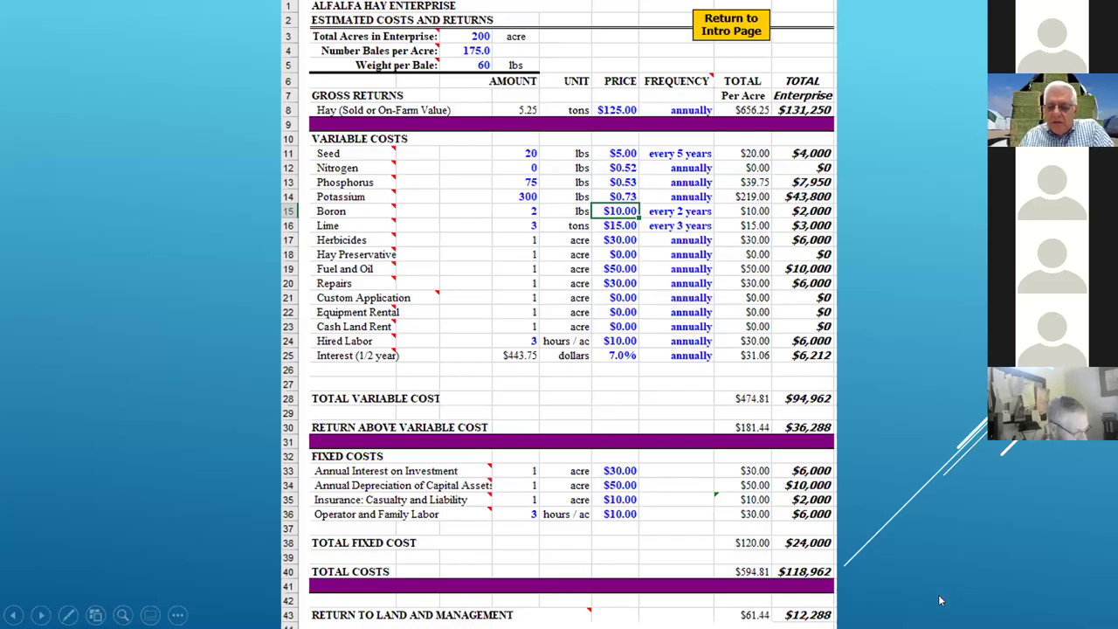